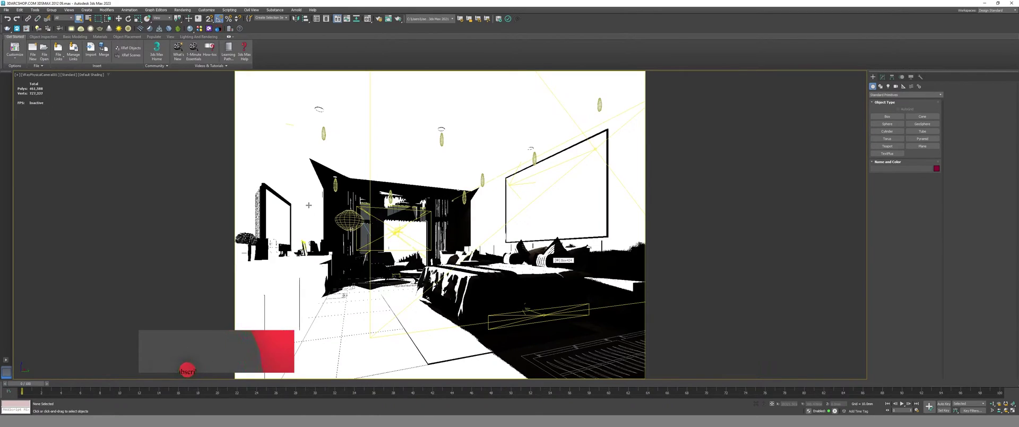
# - Set the camera viewport's display quality to Standard
pyautogui.click(65, 76)
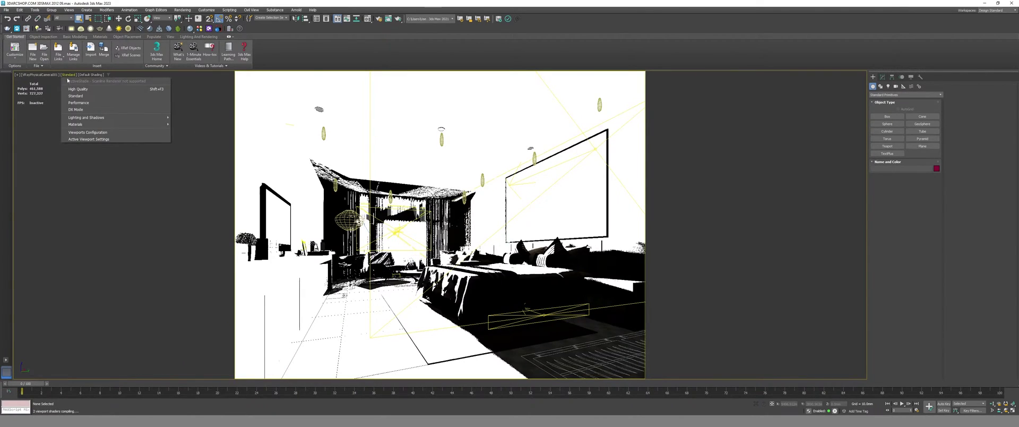
pyautogui.click(88, 99)
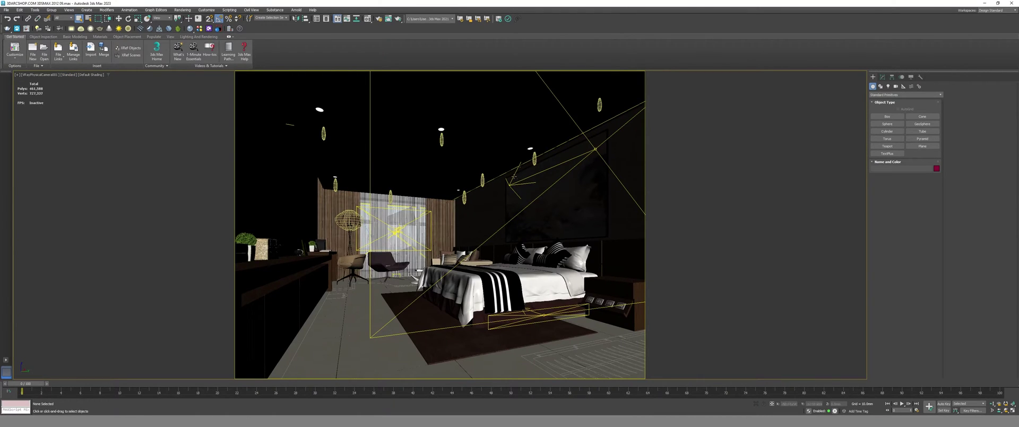
# - Open Render Setup and examine the V-Ray image sampler, image filter, global illumination, system, render element and common output settings
pyautogui.click(186, 10)
pyautogui.click(195, 45)
pyautogui.moveTo(739, 64); pyautogui.dragTo(676, 73)
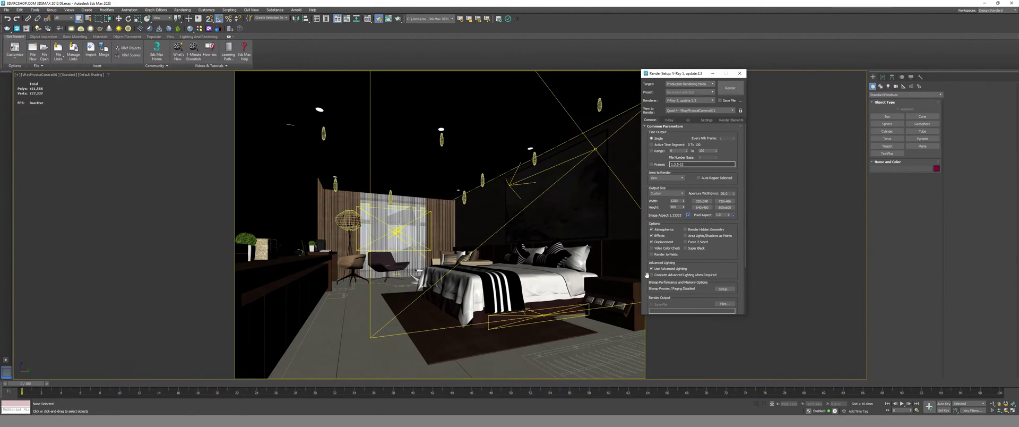
pyautogui.click(670, 120)
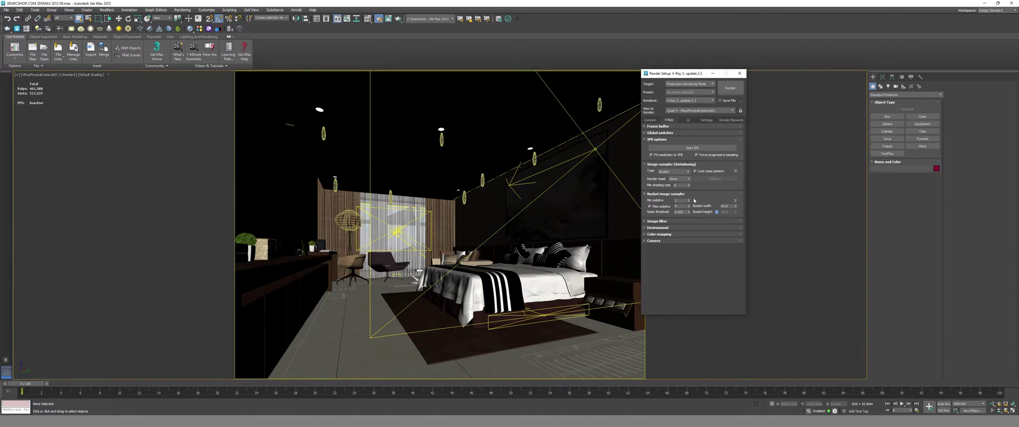
pyautogui.click(658, 220)
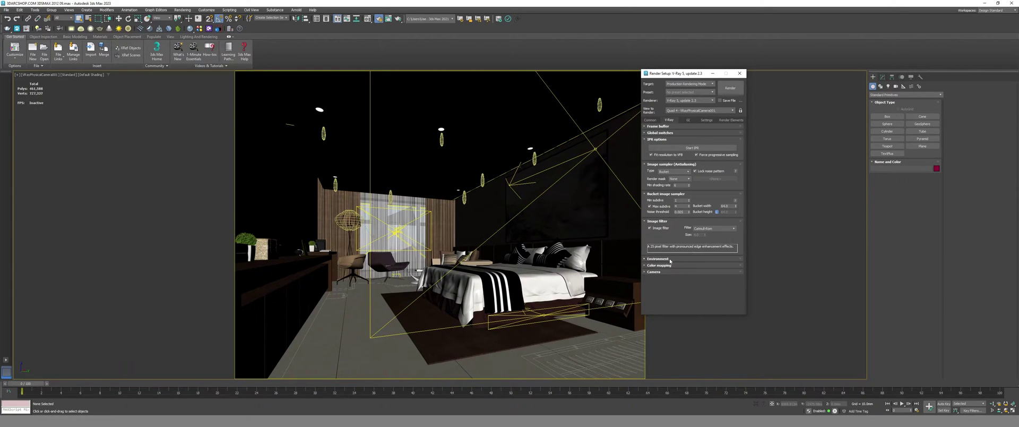
pyautogui.click(687, 120)
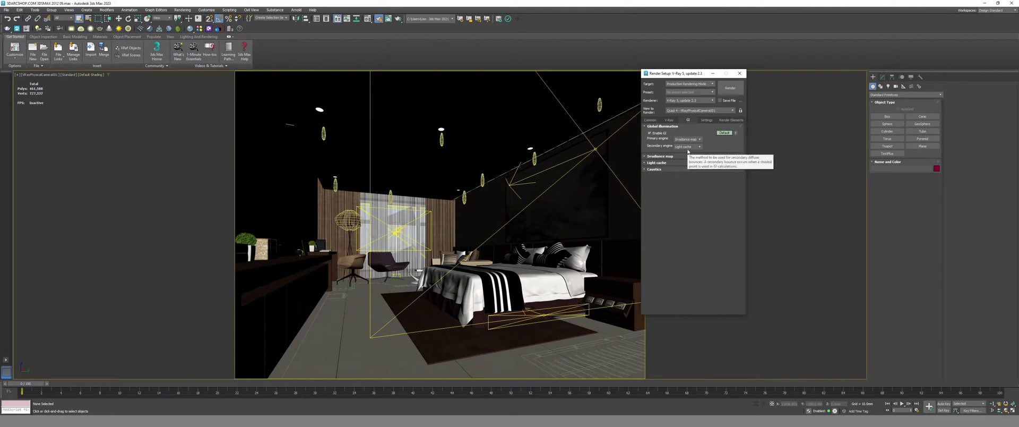
pyautogui.click(680, 156)
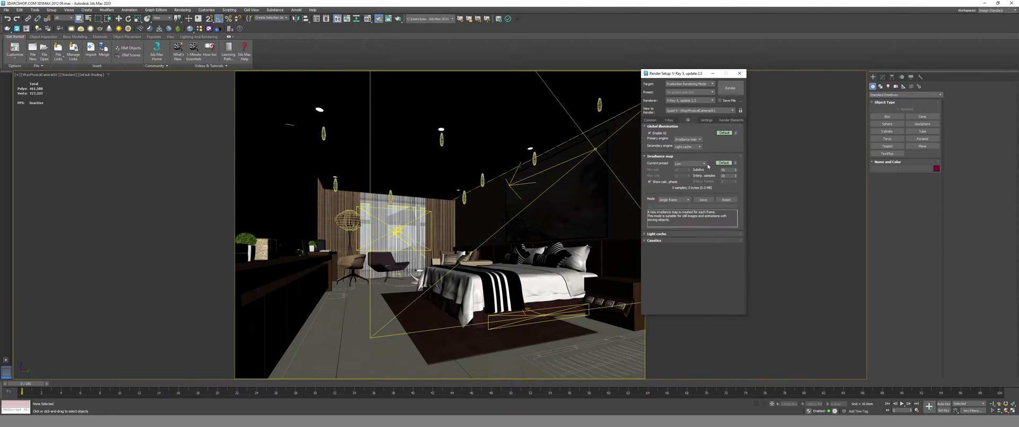
pyautogui.click(658, 233)
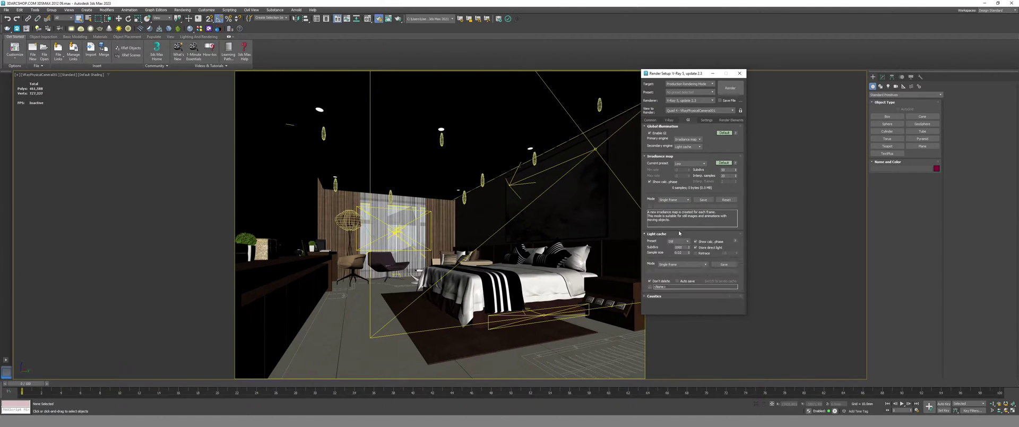
pyautogui.click(663, 297)
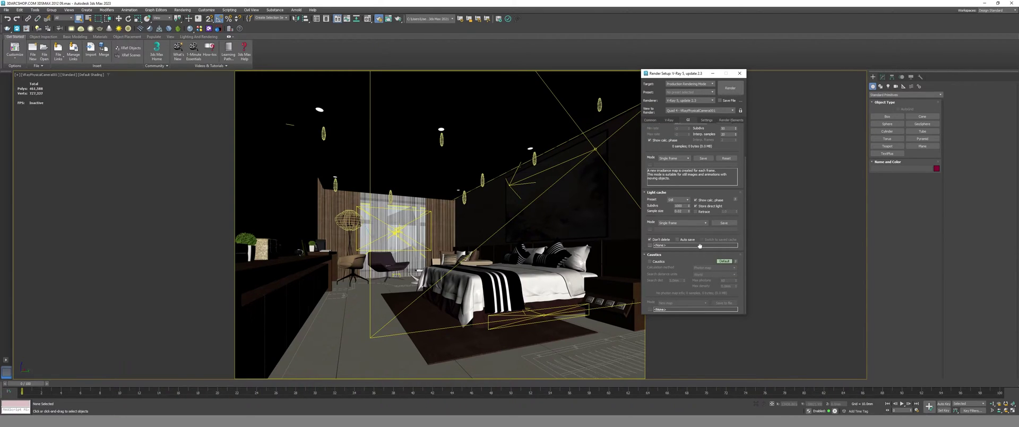
pyautogui.click(705, 120)
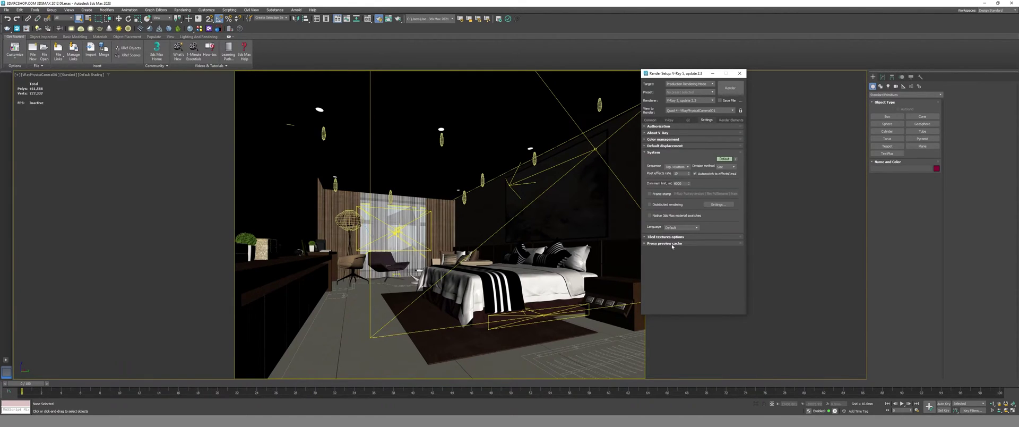
pyautogui.click(725, 120)
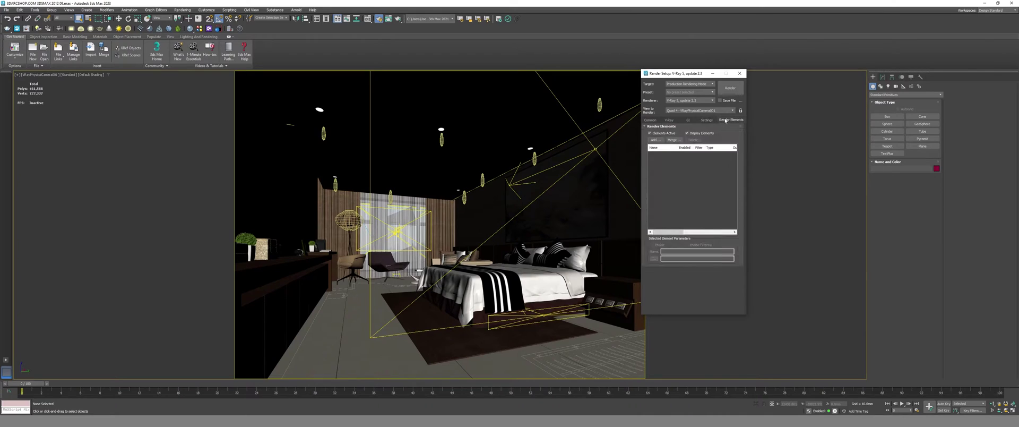
pyautogui.click(648, 120)
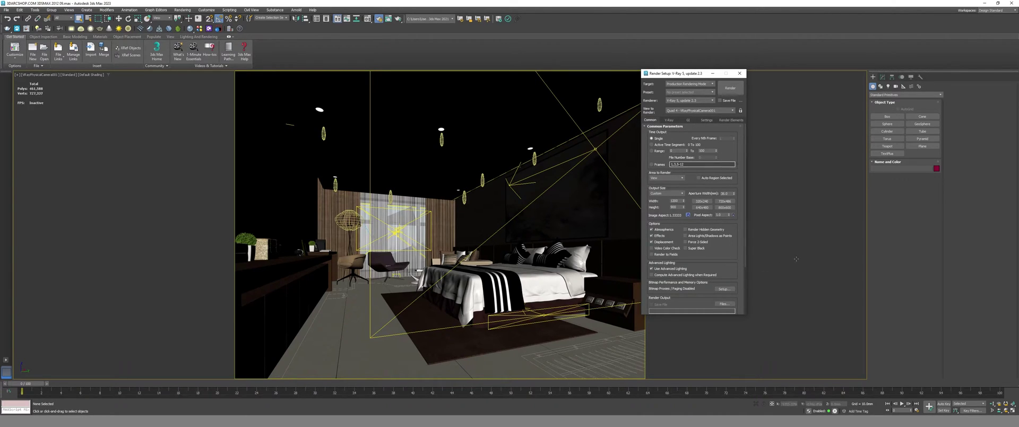
# - Render the bedroom camera view at the current output size and close the V-Ray log
pyautogui.click(730, 88)
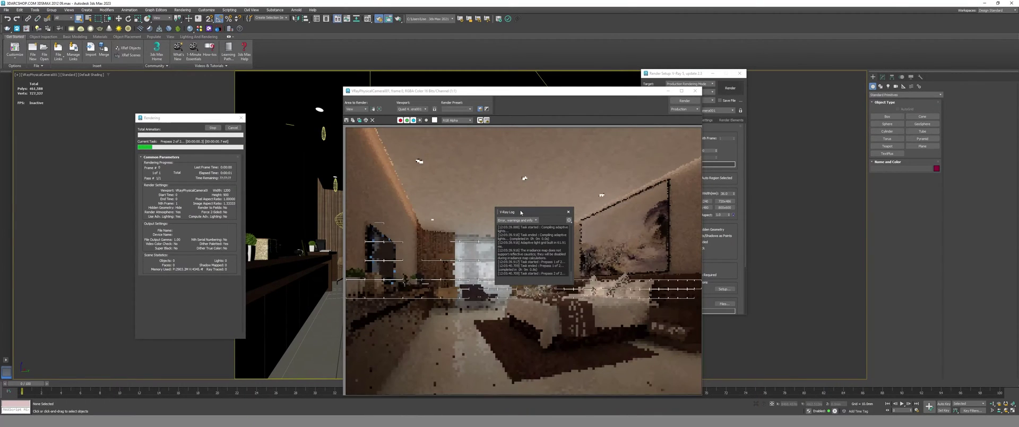
pyautogui.moveTo(531, 96); pyautogui.dragTo(504, 62)
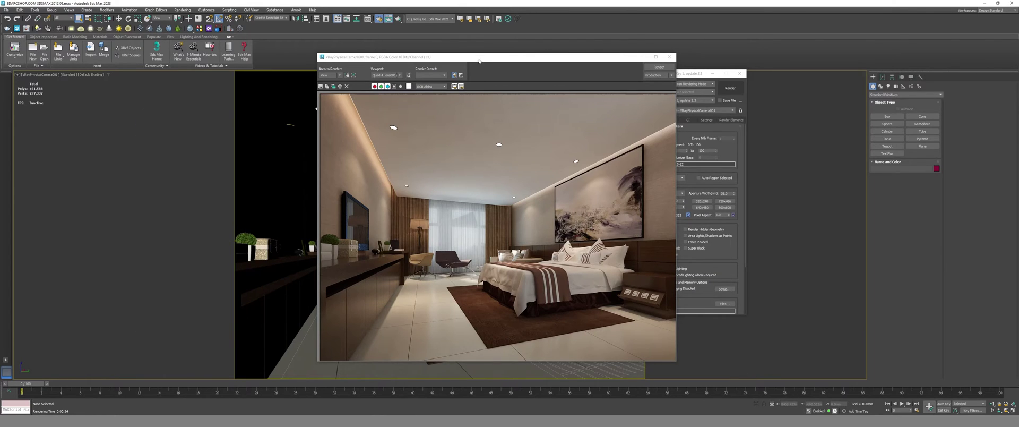
pyautogui.moveTo(522, 60); pyautogui.dragTo(782, 142)
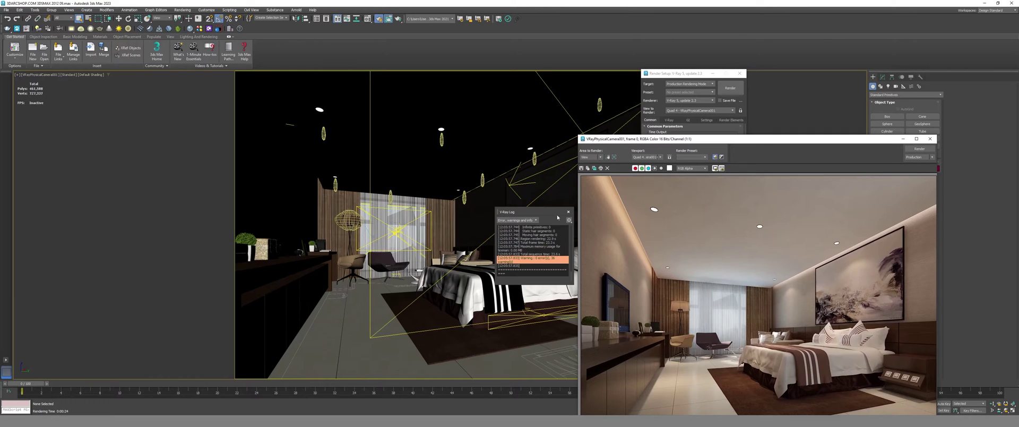
pyautogui.click(568, 212)
# - Examine the finished bedroom render at full-screen size, checking the furniture, lighting and floor up close and as a whole
pyautogui.moveTo(601, 139); pyautogui.dragTo(507, 62)
pyautogui.scroll(-2, 506, 62)
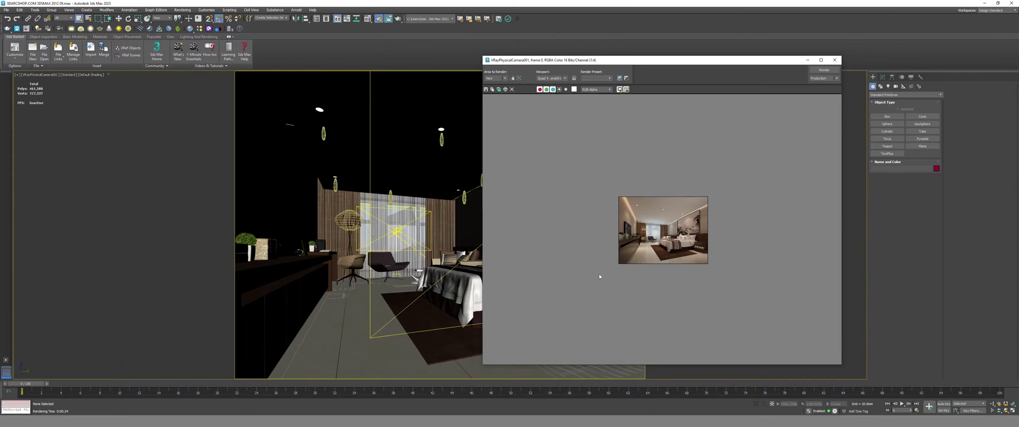
pyautogui.scroll(2, 640, 214)
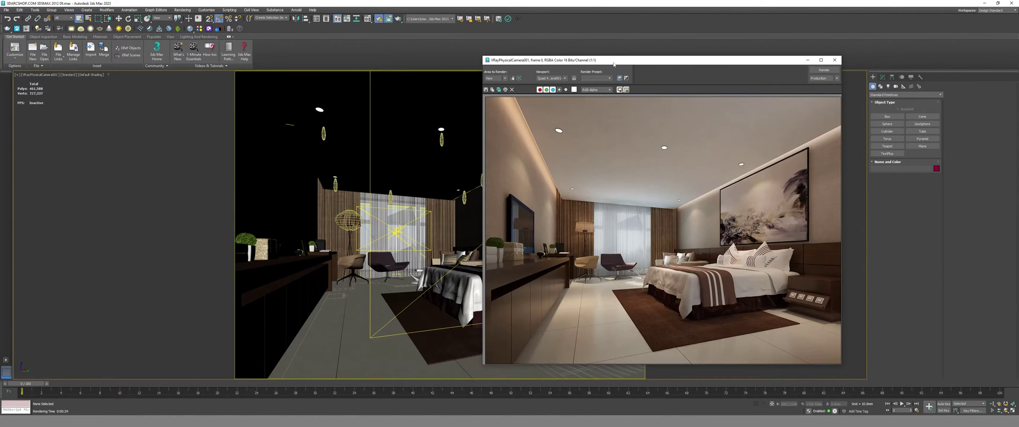
pyautogui.doubleClick(616, 61)
pyautogui.scroll(1, 533, 272)
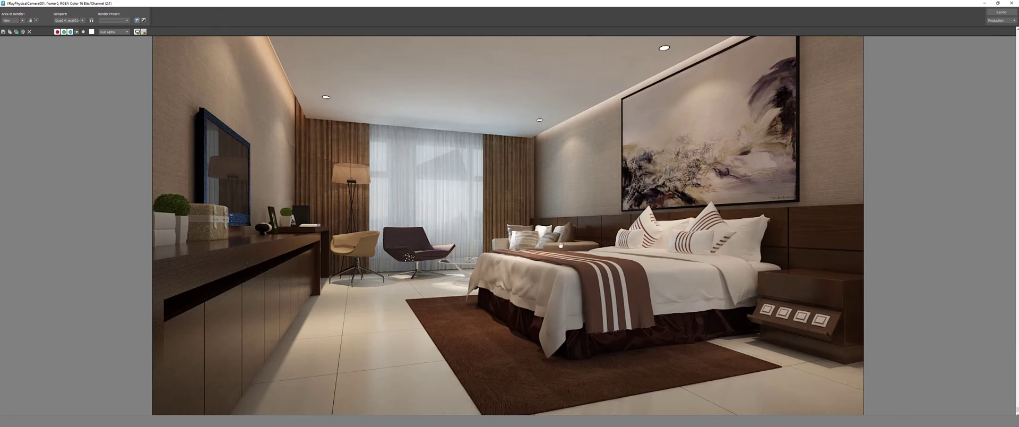
pyautogui.moveTo(560, 246); pyautogui.dragTo(566, 220, button='middle')
pyautogui.scroll(-1, 576, 194)
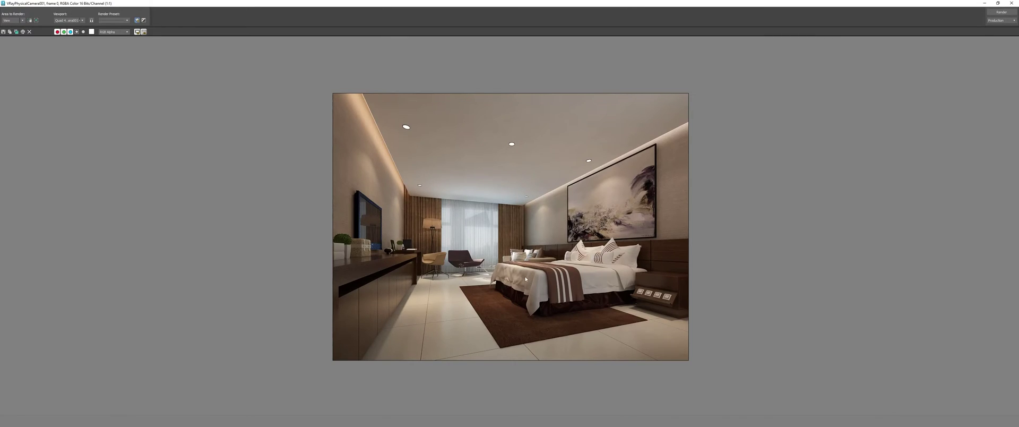
pyautogui.scroll(1, 525, 279)
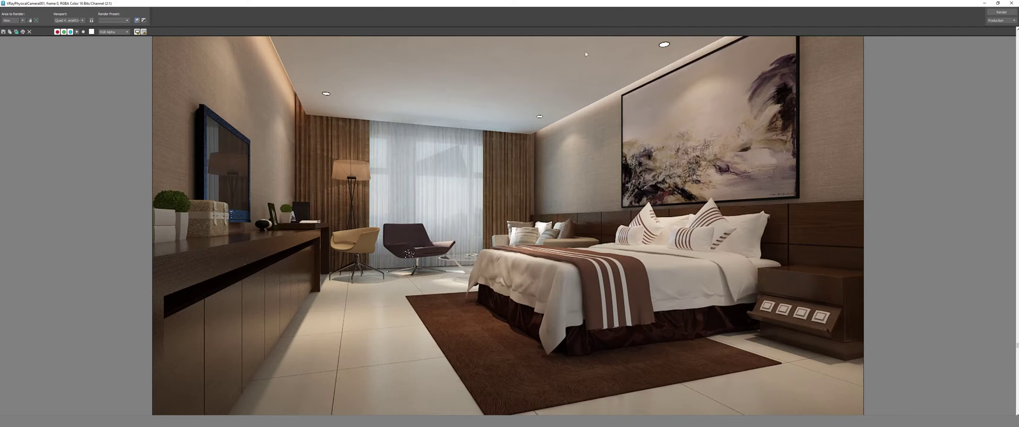
pyautogui.doubleClick(537, 3)
# - Set the render output size to 4500 wide by 3500 high
pyautogui.moveTo(564, 62); pyautogui.dragTo(284, 126)
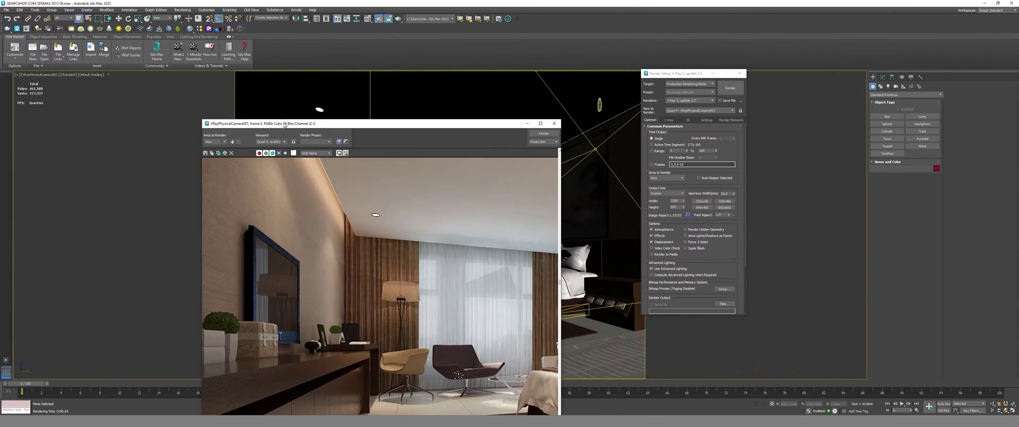
pyautogui.moveTo(678, 201); pyautogui.dragTo(649, 200)
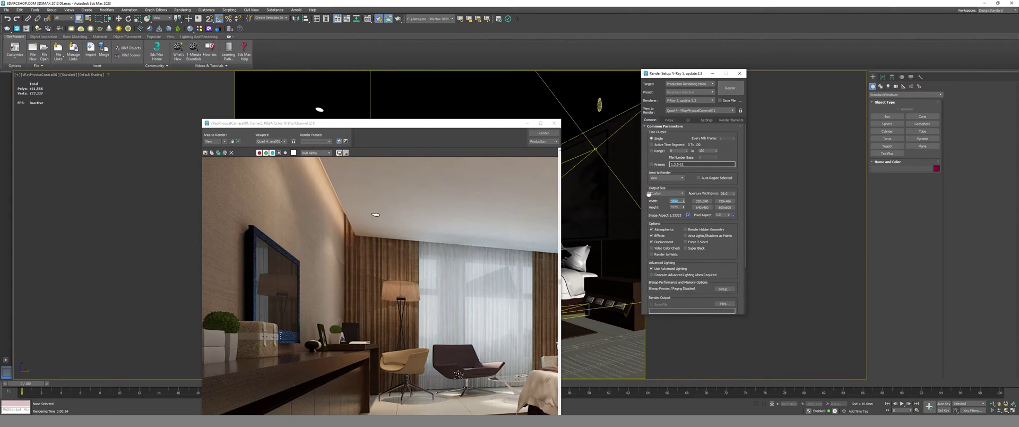
pyautogui.write('3500')
pyautogui.press('Return')
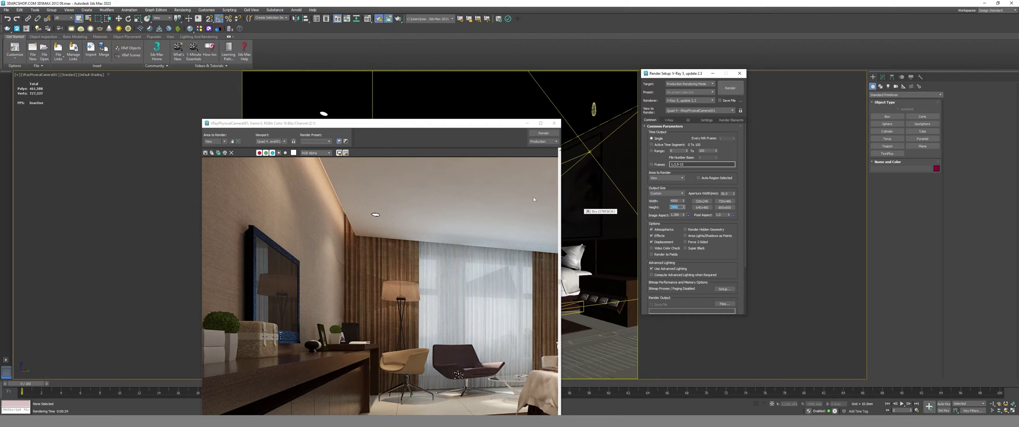
# - Render the bedroom camera view again at the new output size and close the V-Ray log
pyautogui.moveTo(550, 122); pyautogui.dragTo(612, 46)
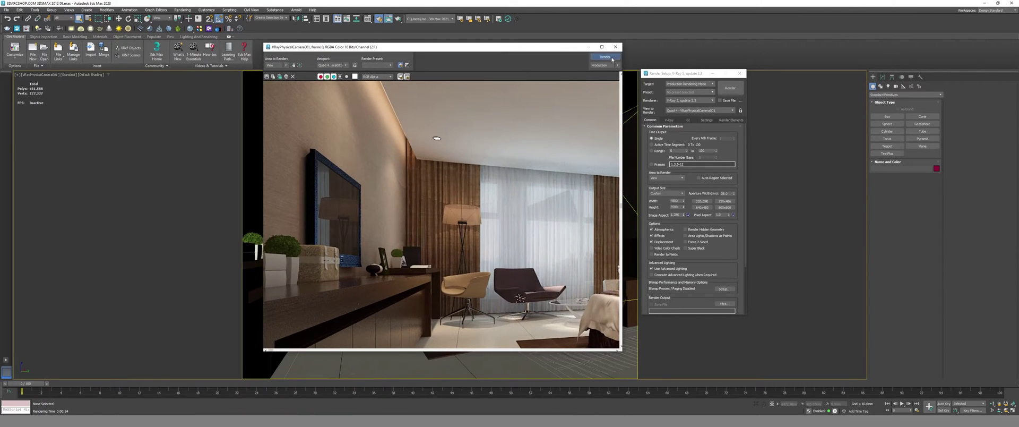
pyautogui.click(605, 57)
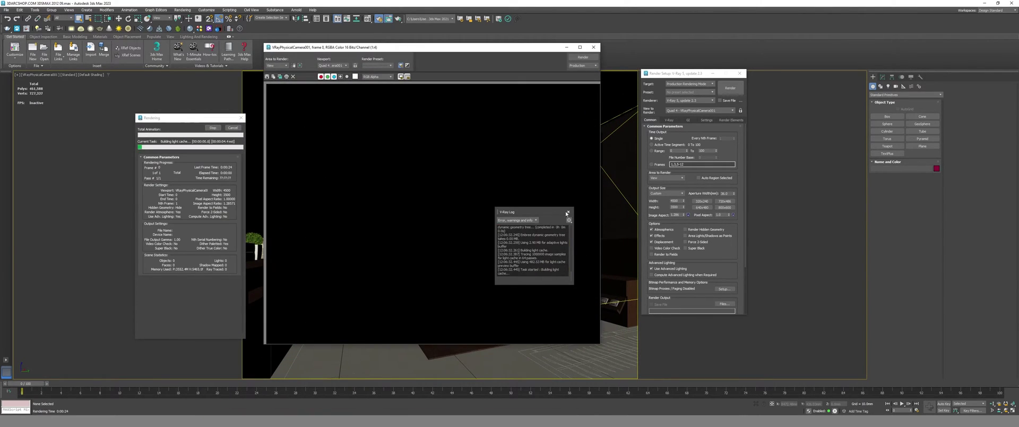
pyautogui.click(569, 212)
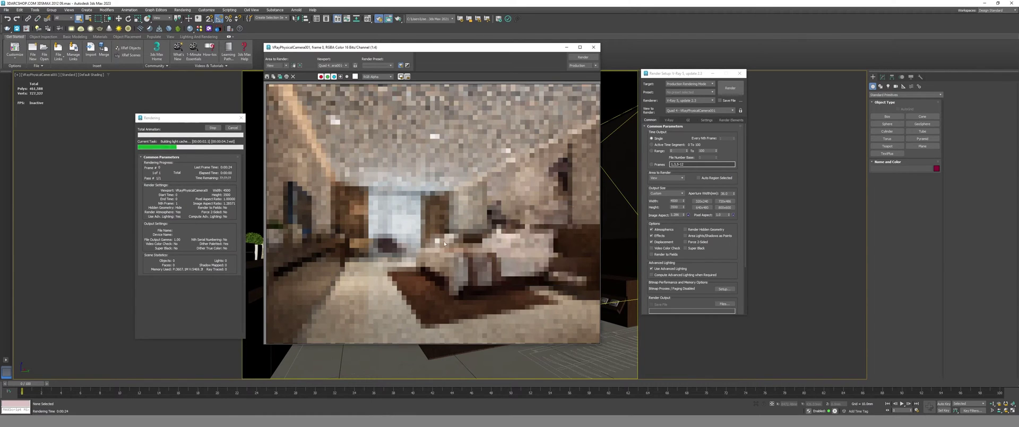
pyautogui.moveTo(472, 46); pyautogui.dragTo(493, 39)
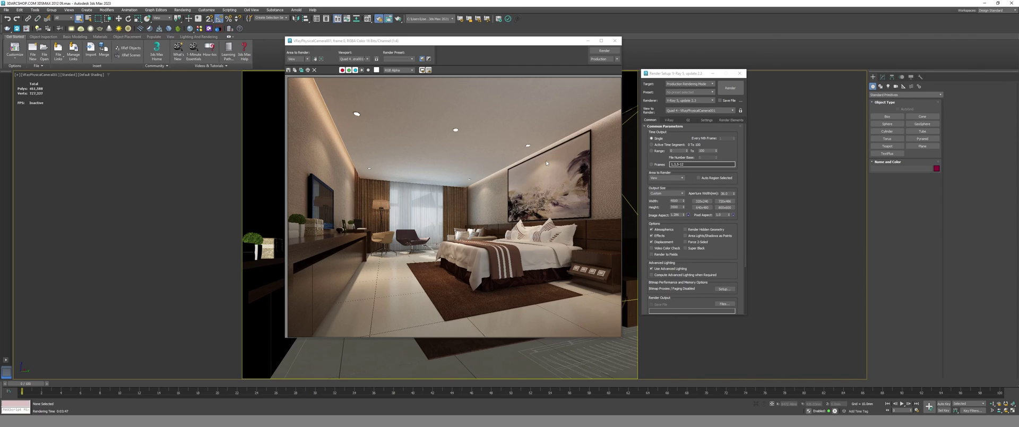
# - Examine the high-resolution render up close, checking the wall painting, pillows, floor tiles and chairs, and return to the whole image
pyautogui.scroll(2, 501, 204)
pyautogui.scroll(2, 502, 209)
pyautogui.scroll(-3, 555, 193)
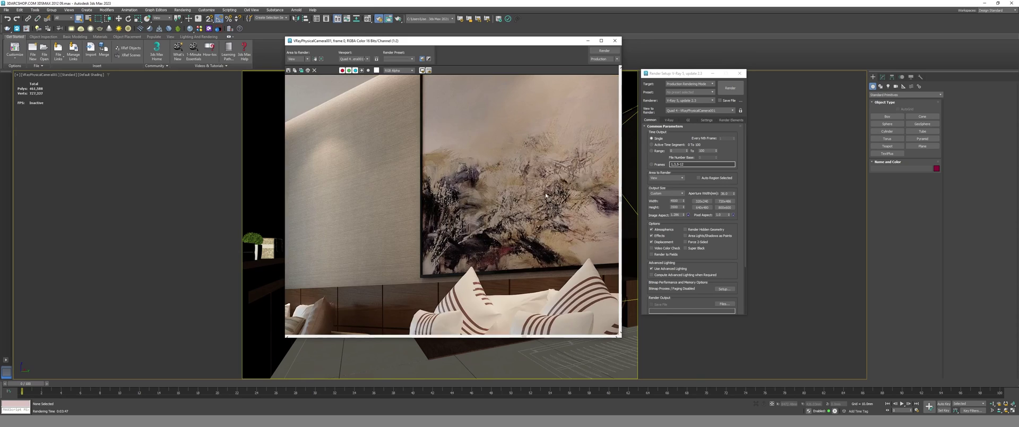
pyautogui.scroll(1, 567, 192)
pyautogui.moveTo(574, 195)
pyautogui.mouseDown(button='middle')
pyautogui.moveTo(531, 232)
pyautogui.moveTo(444, 217)
pyautogui.mouseUp(button='middle')
pyautogui.scroll(1, 453, 225)
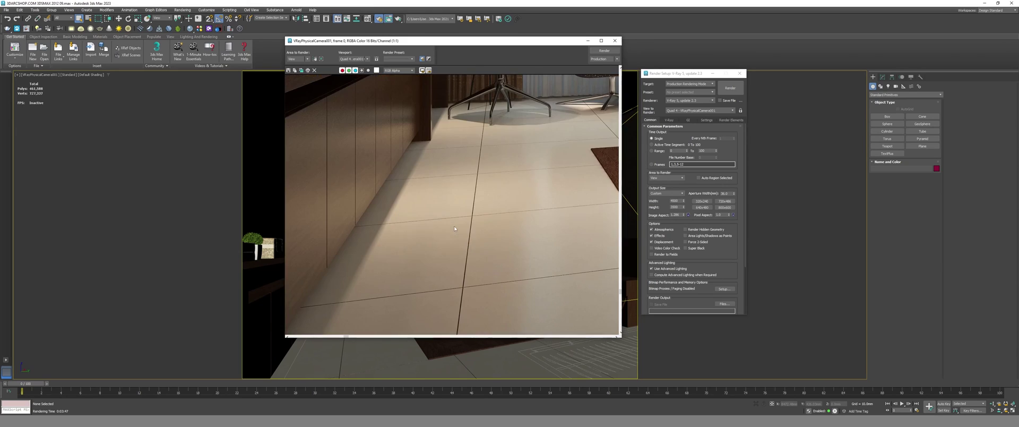
pyautogui.moveTo(485, 126); pyautogui.dragTo(488, 221, button='middle')
pyautogui.moveTo(562, 151); pyautogui.dragTo(563, 196, button='middle')
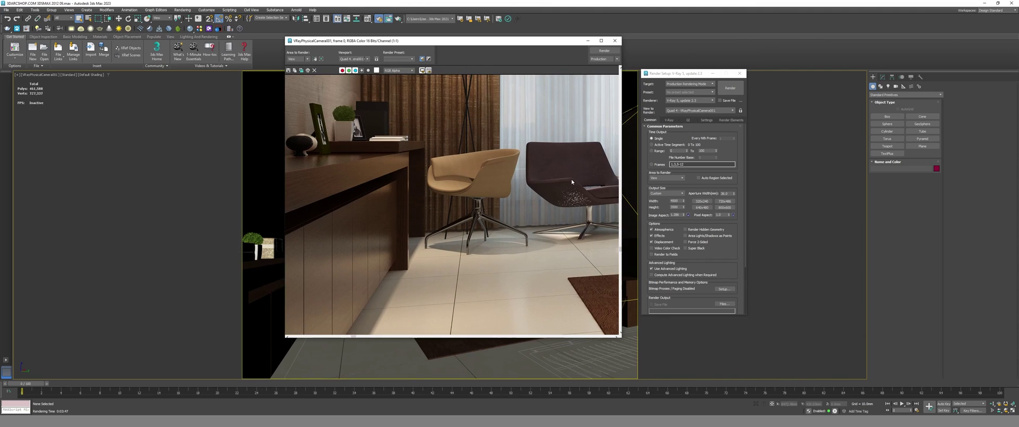
pyautogui.scroll(-1, 496, 182)
pyautogui.scroll(-1, 459, 185)
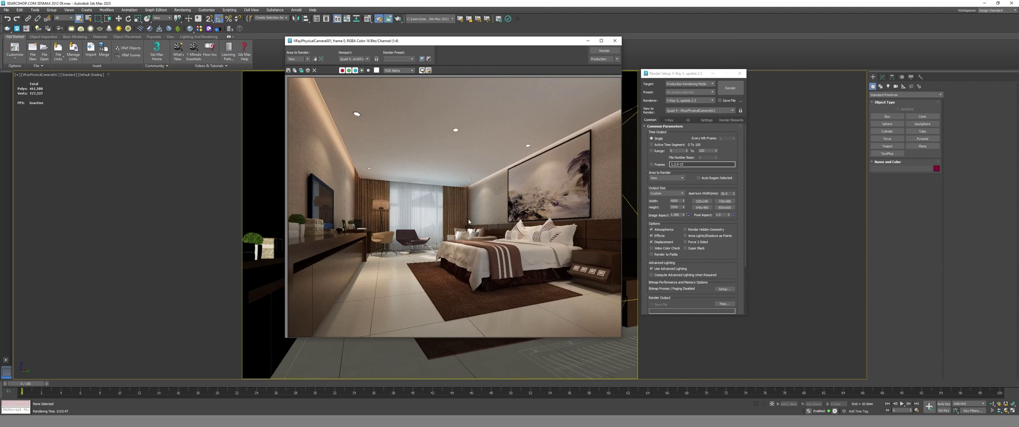